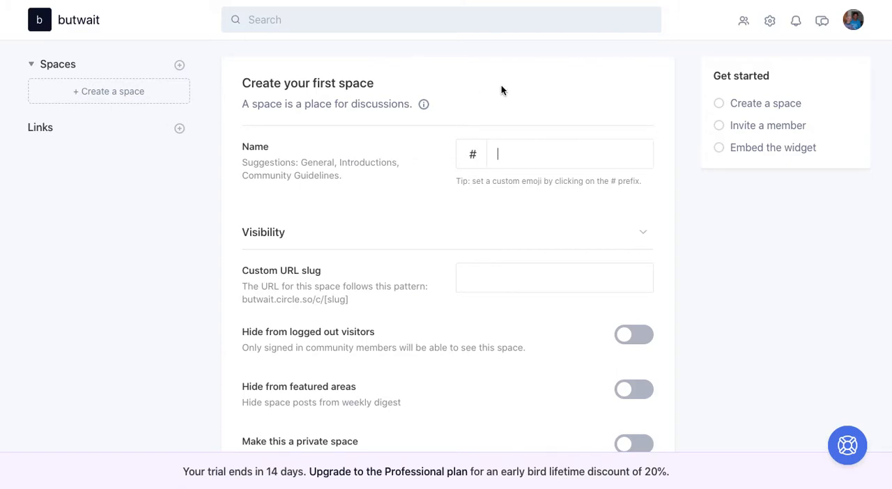
Name the new space "Welcome" and replace its # prefix with the thinking face emoji
{"action": "type", "text": "WE"}
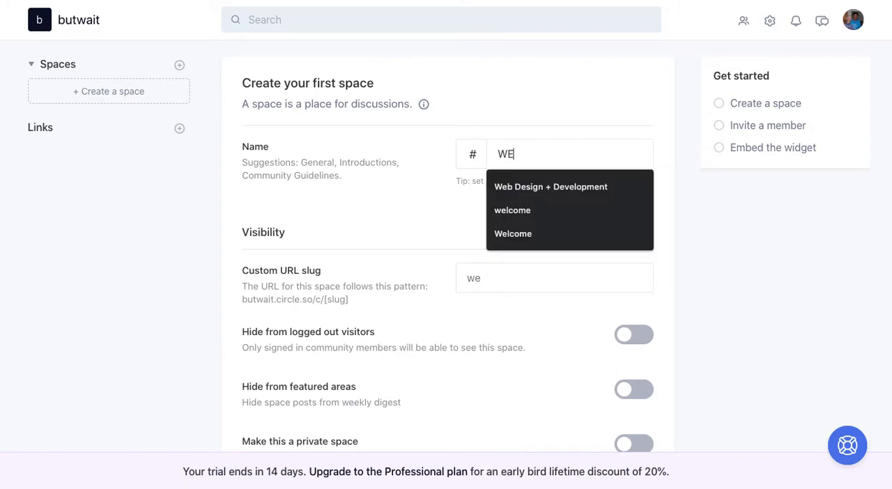
{"action": "key", "text": "BackSpace"}
{"action": "type", "text": "elcome"}
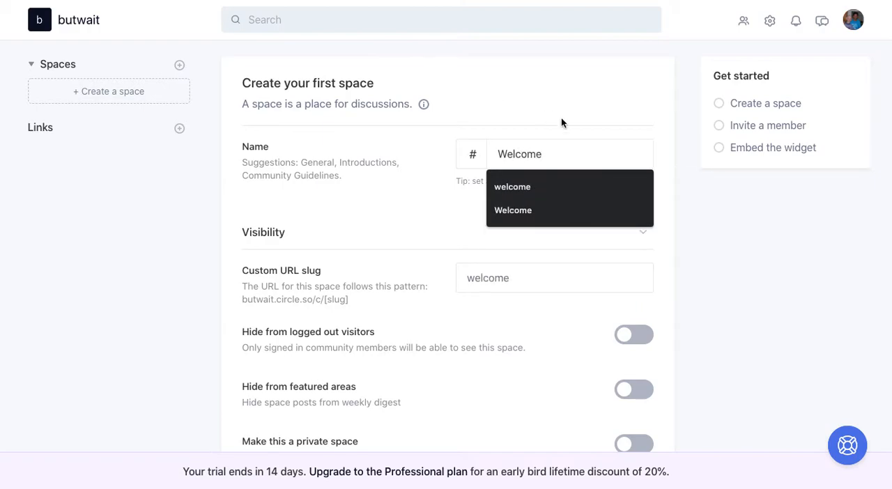
{"action": "left_click", "coordinate": [729, 237]}
{"action": "left_click", "coordinate": [475, 153]}
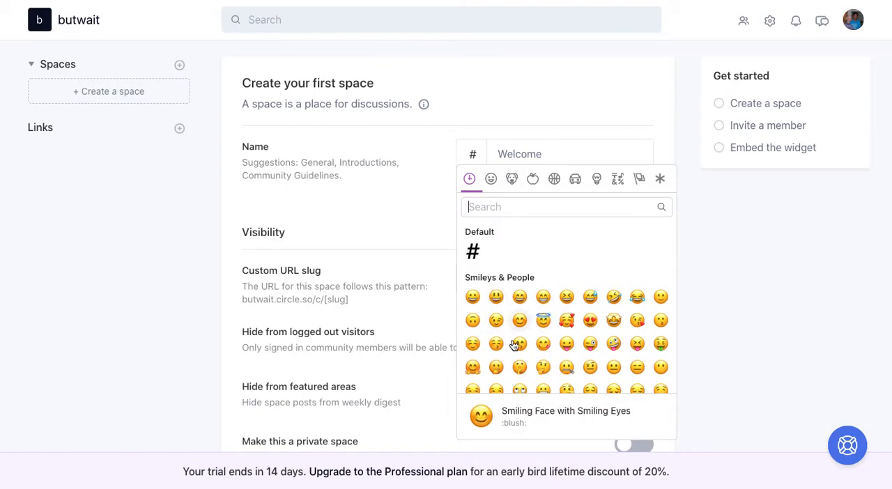
{"action": "left_click", "coordinate": [543, 367]}
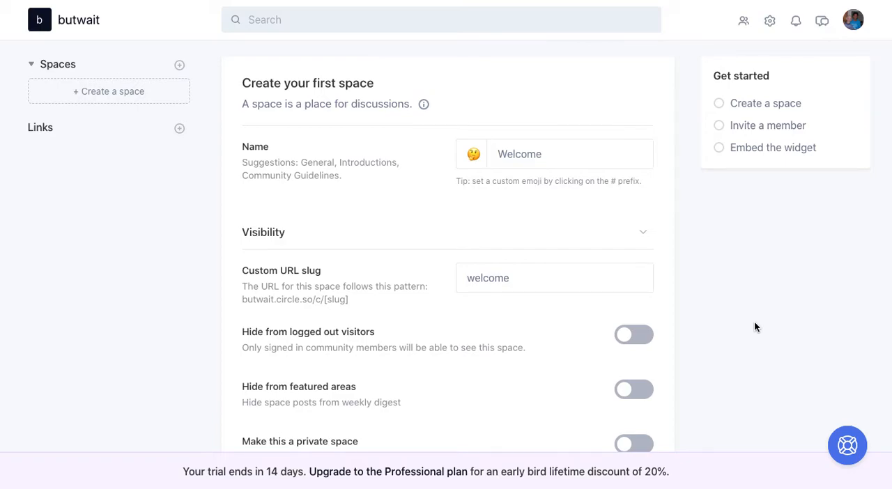
Turn on hiding the Welcome space from logged out visitors in its visibility options
{"action": "scroll", "coordinate": [755, 326], "scroll_direction": "down", "scroll_amount": 3}
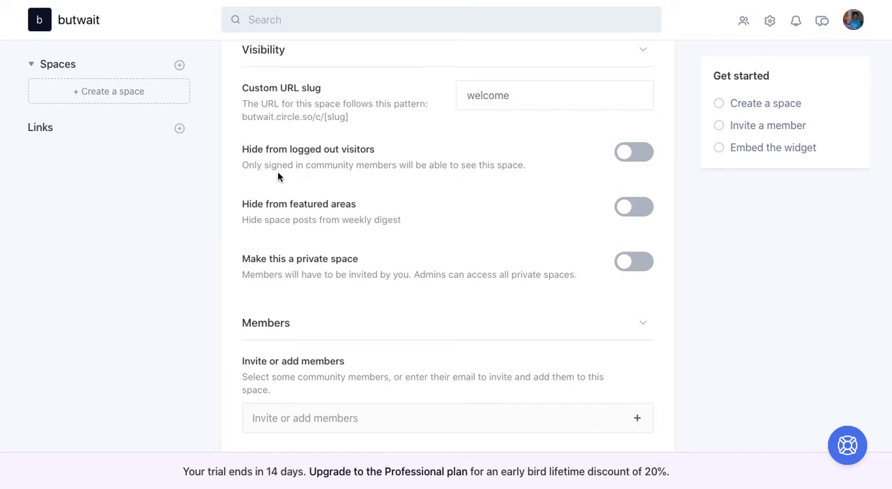
{"action": "scroll", "coordinate": [541, 181], "scroll_direction": "up", "scroll_amount": 1}
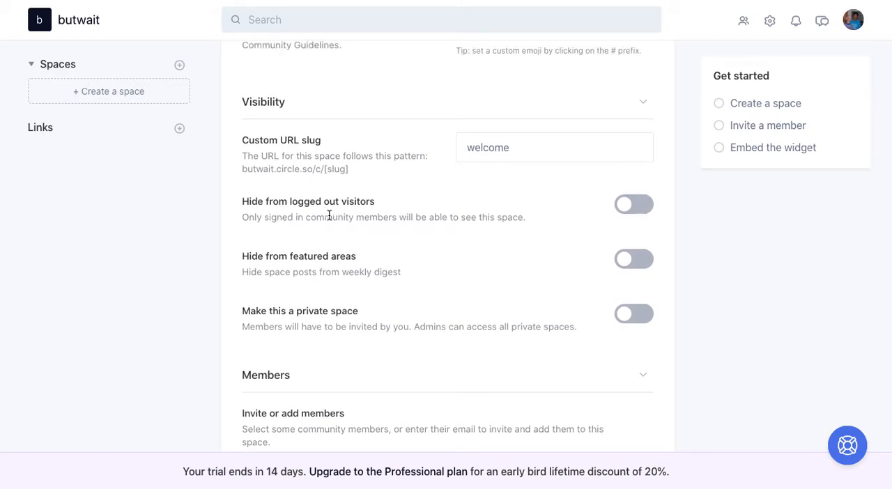
{"action": "scroll", "coordinate": [688, 229], "scroll_direction": "up", "scroll_amount": 2}
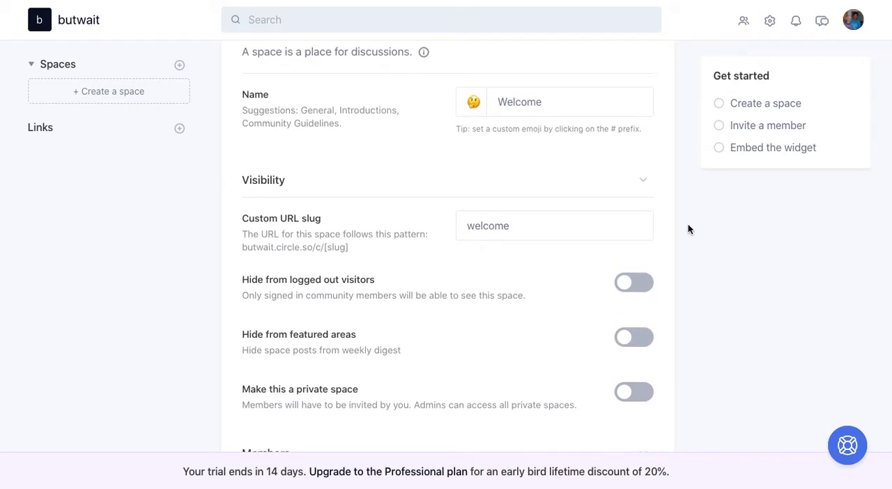
{"action": "left_click", "coordinate": [642, 282]}
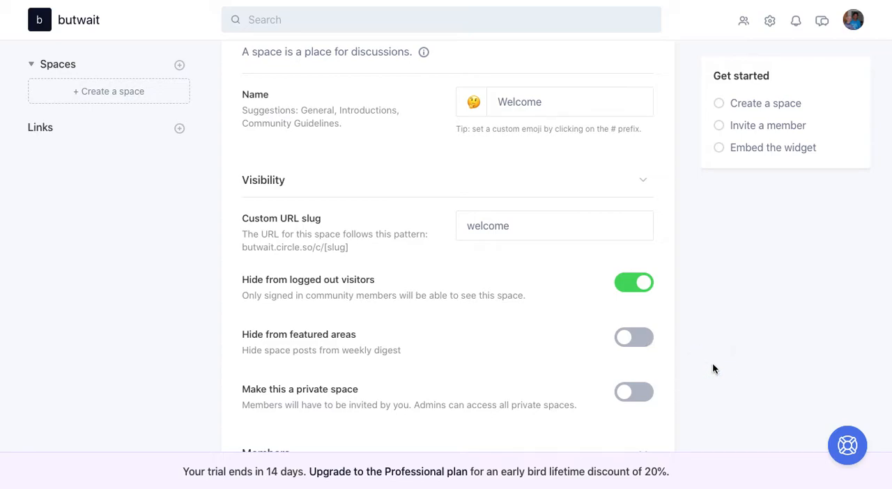
Examine the new space's member and layout options, and expand and review its default settings
{"action": "scroll", "coordinate": [713, 370], "scroll_direction": "down", "scroll_amount": 5}
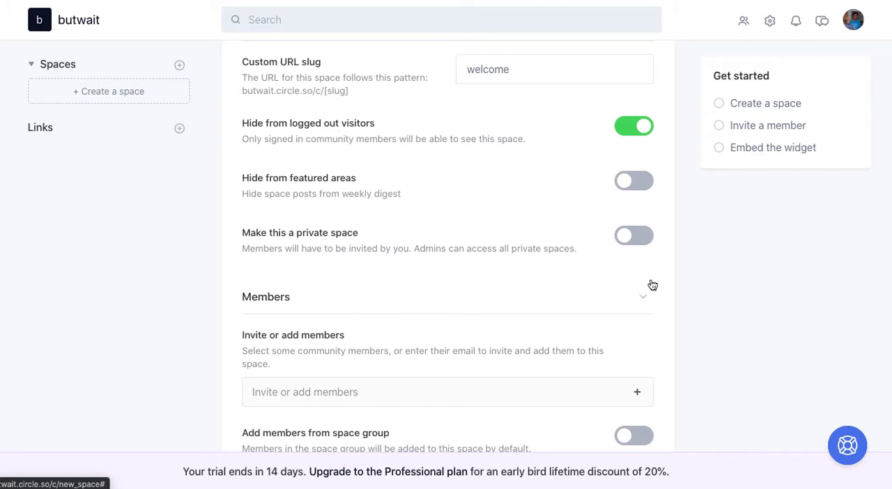
{"action": "scroll", "coordinate": [653, 285], "scroll_direction": "down", "scroll_amount": 3}
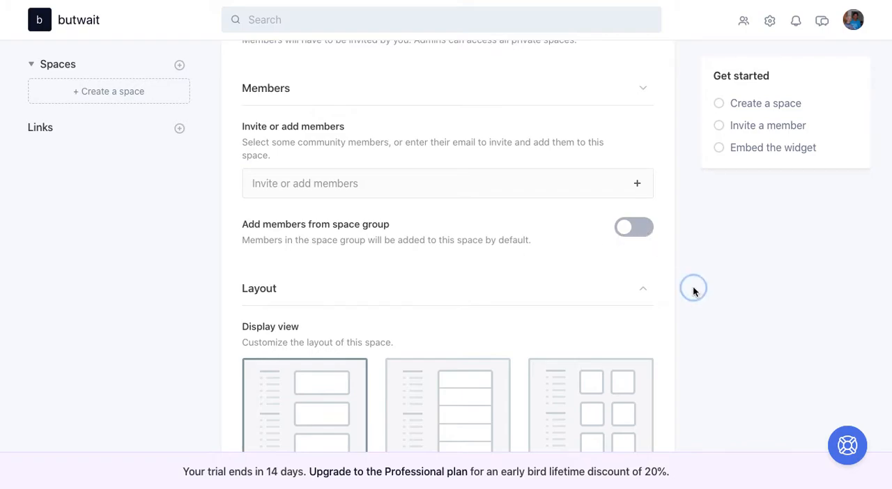
{"action": "scroll", "coordinate": [693, 291], "scroll_direction": "down", "scroll_amount": 2}
{"action": "scroll", "coordinate": [693, 292], "scroll_direction": "down", "scroll_amount": 1}
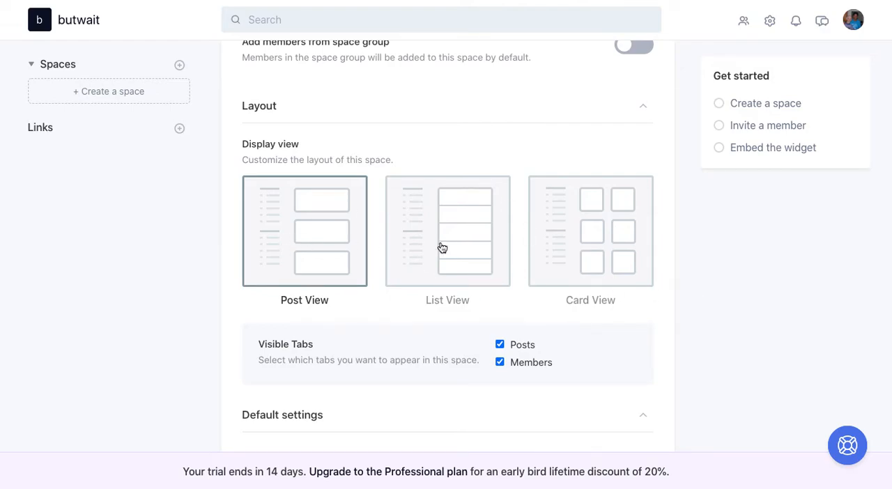
{"action": "scroll", "coordinate": [725, 326], "scroll_direction": "down", "scroll_amount": 3}
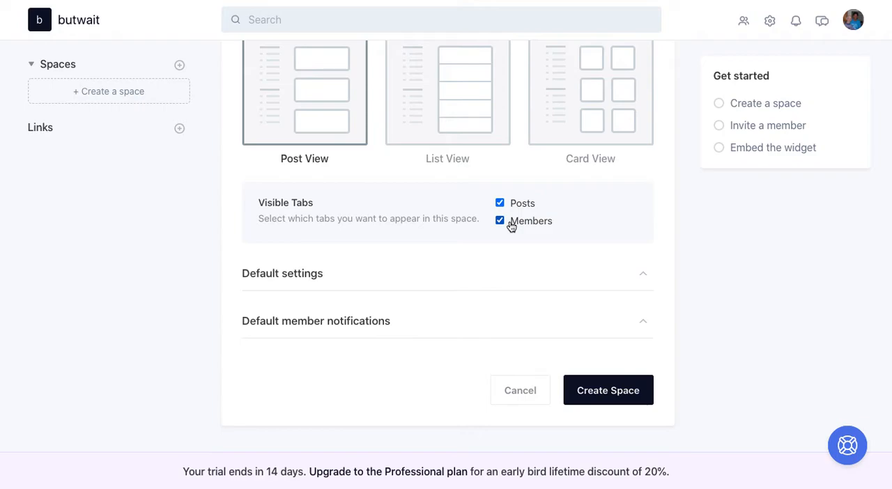
{"action": "left_click", "coordinate": [289, 279]}
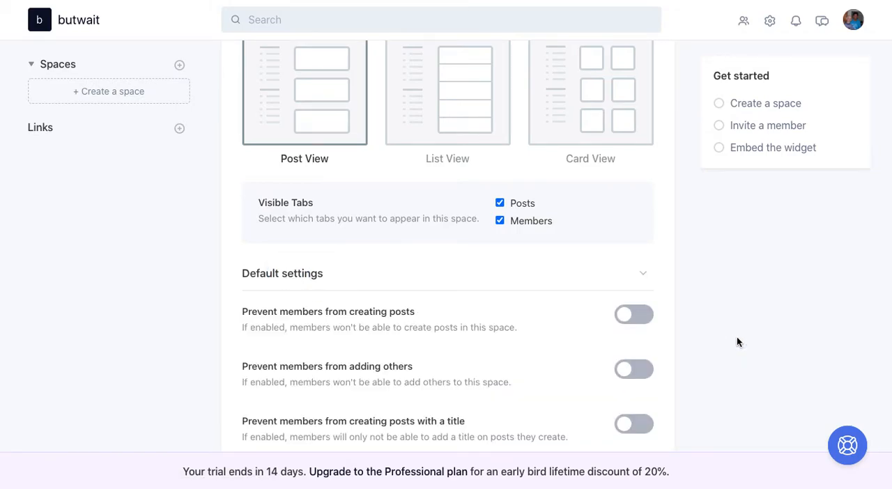
{"action": "scroll", "coordinate": [738, 341], "scroll_direction": "down", "scroll_amount": 3}
{"action": "scroll", "coordinate": [739, 342], "scroll_direction": "down", "scroll_amount": 1}
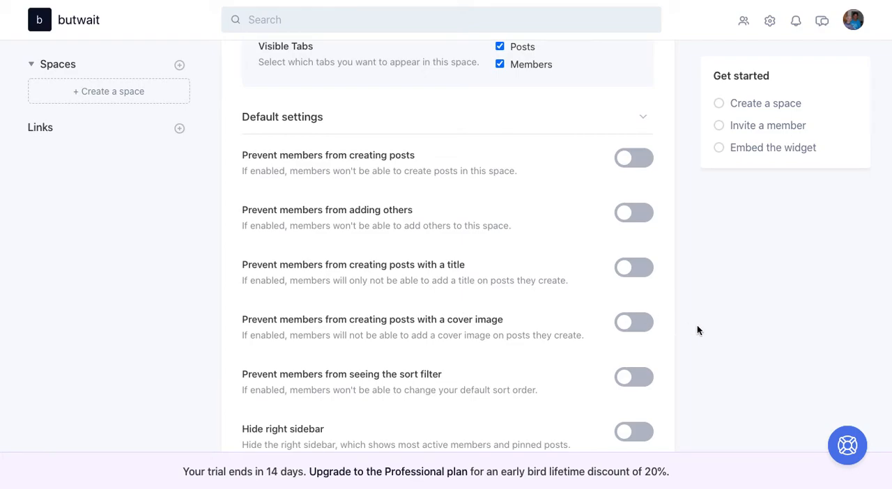
{"action": "scroll", "coordinate": [712, 333], "scroll_direction": "down", "scroll_amount": 3}
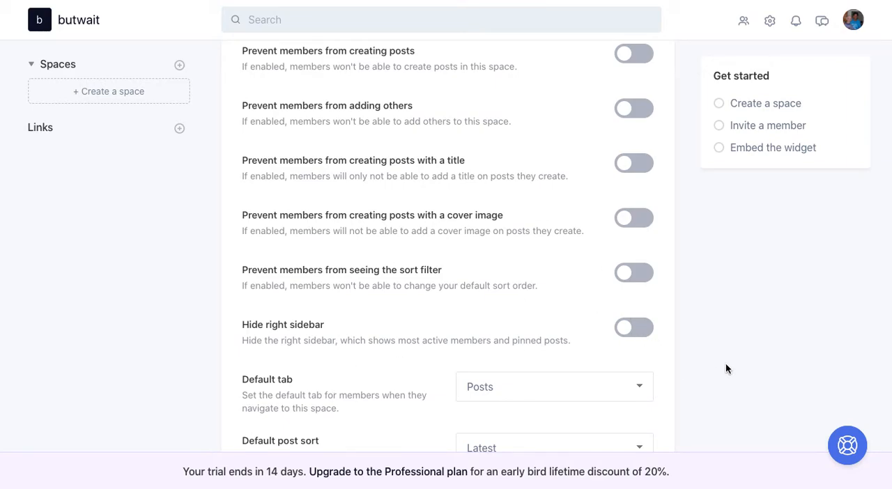
{"action": "scroll", "coordinate": [726, 364], "scroll_direction": "down", "scroll_amount": 3}
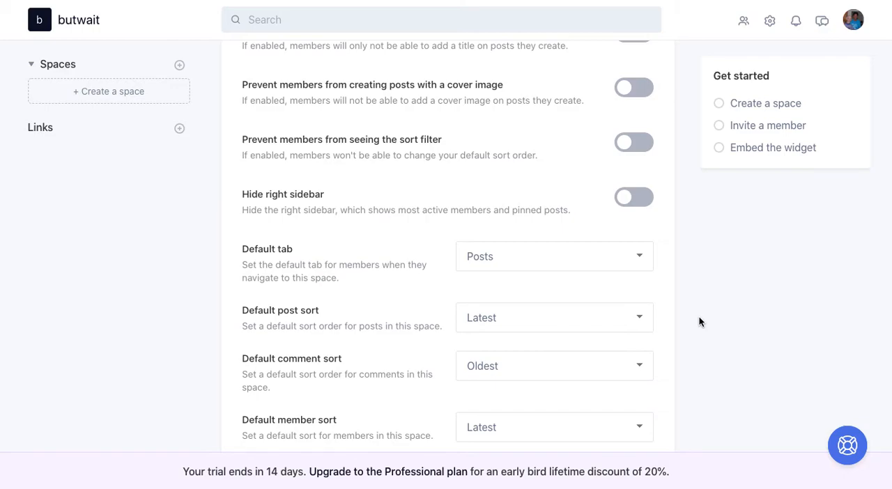
{"action": "scroll", "coordinate": [699, 318], "scroll_direction": "down", "scroll_amount": 3}
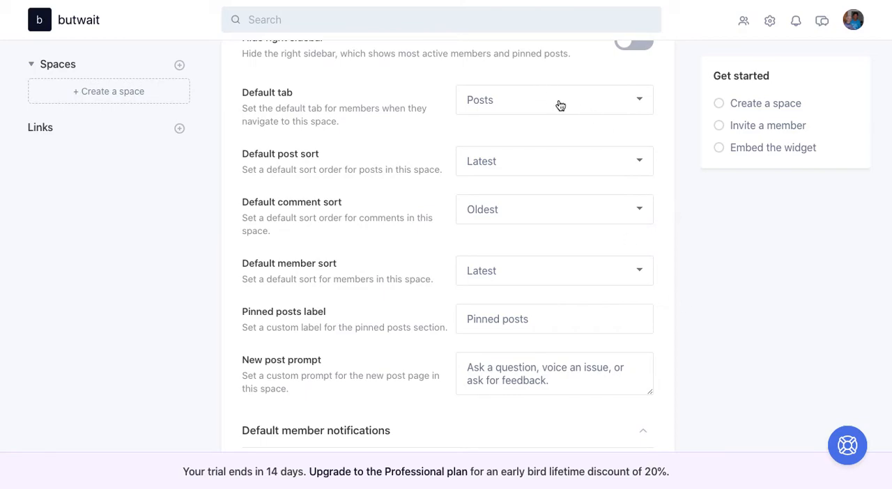
Try Members as the space's default tab and switch it back to Posts
{"action": "left_click", "coordinate": [519, 112]}
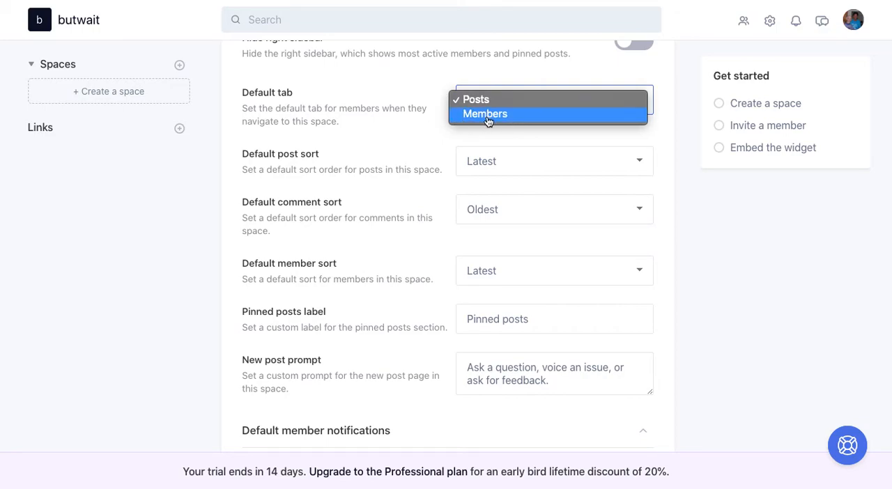
{"action": "left_click", "coordinate": [488, 120]}
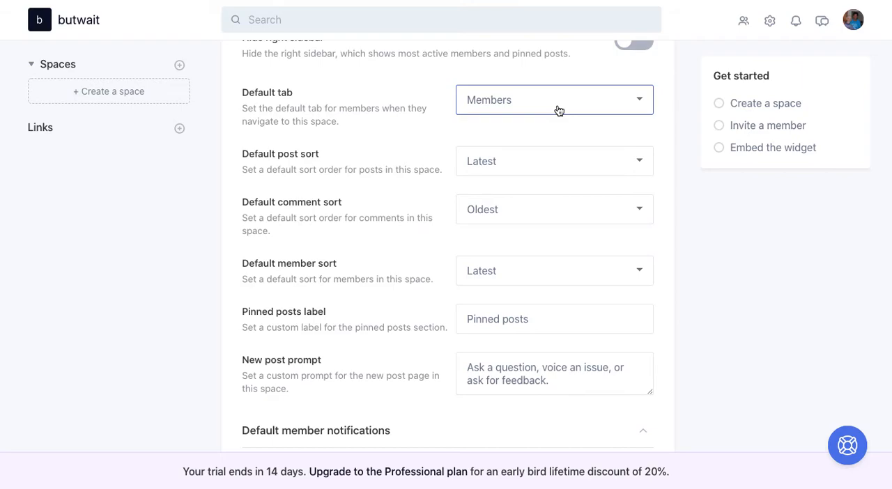
{"action": "left_click", "coordinate": [559, 111]}
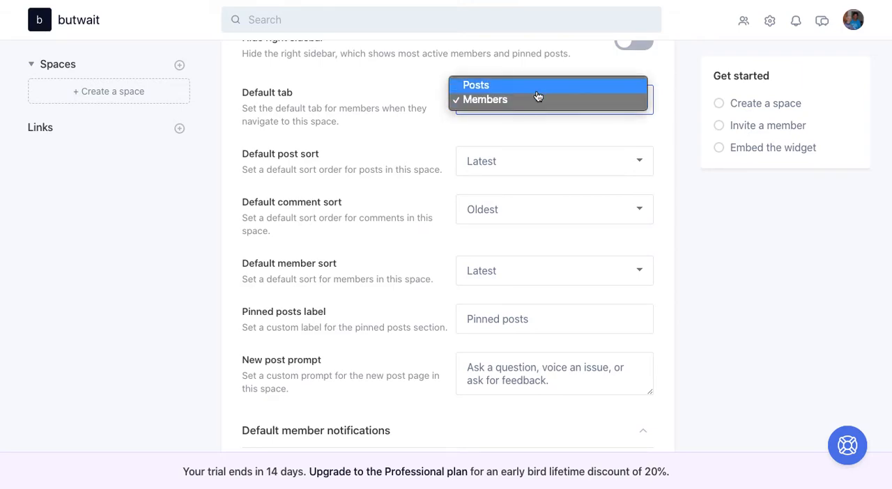
{"action": "left_click", "coordinate": [534, 84]}
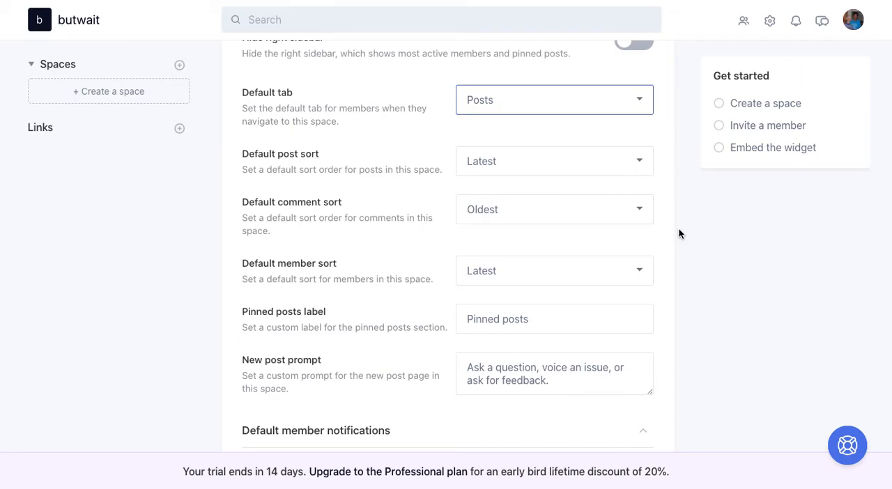
Examine the available choices for the default post, comment and member sort orders
{"action": "left_click", "coordinate": [571, 170]}
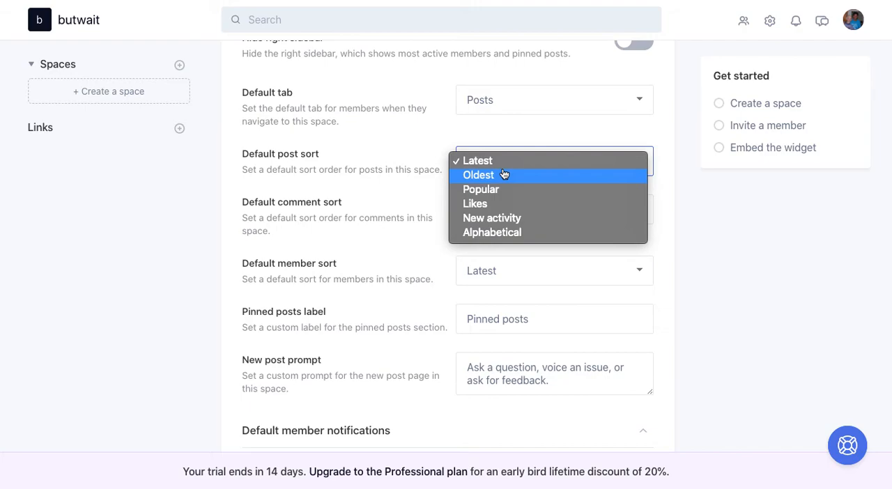
{"action": "left_click", "coordinate": [725, 223]}
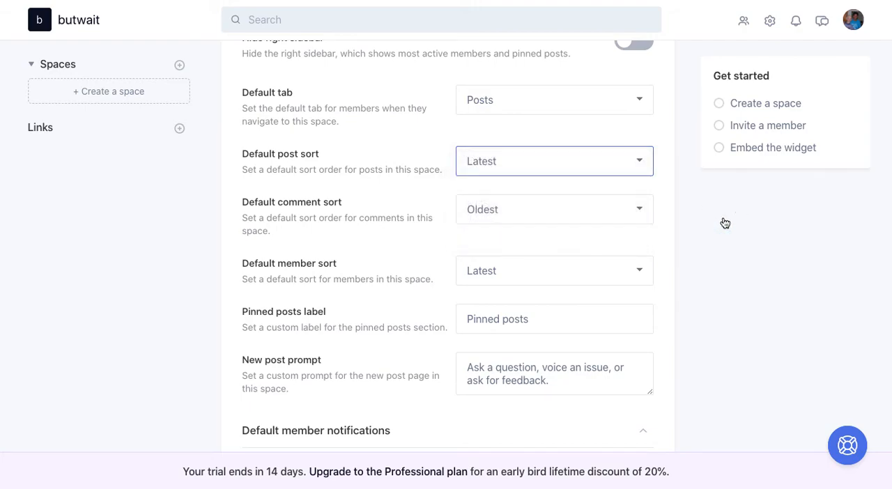
{"action": "key", "text": "space"}
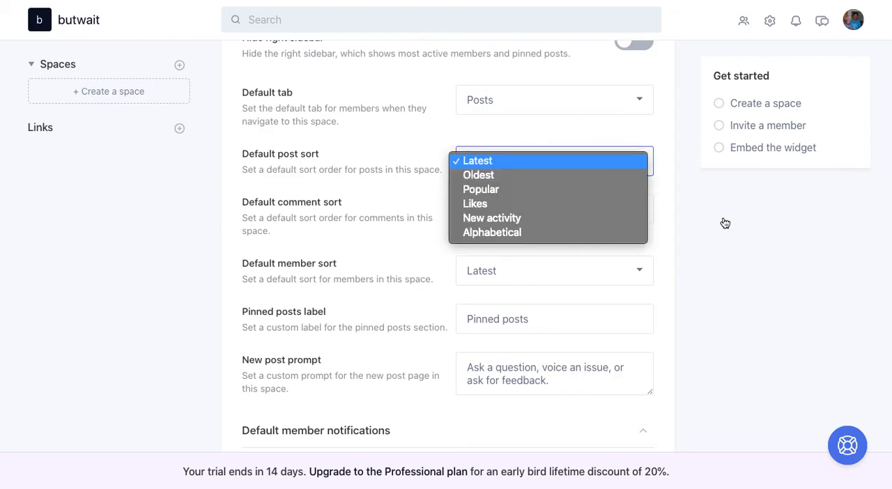
{"action": "left_click", "coordinate": [708, 307]}
{"action": "left_click", "coordinate": [551, 214]}
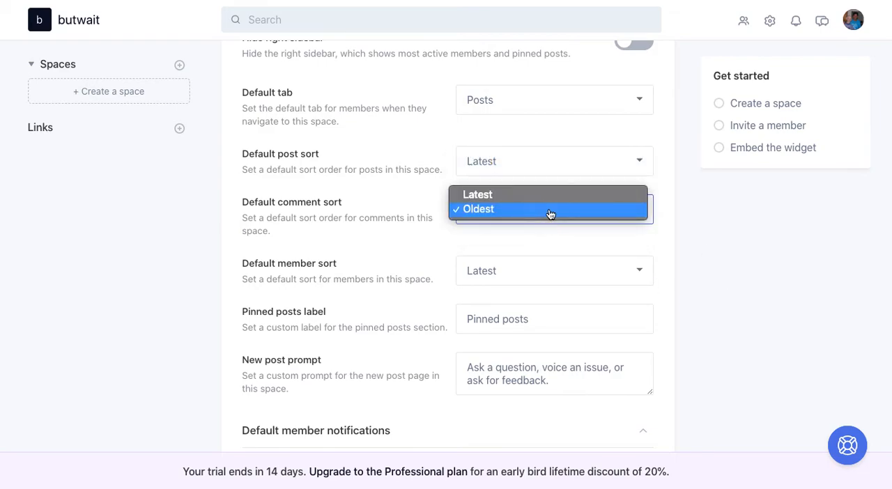
{"action": "left_click", "coordinate": [682, 347]}
{"action": "left_click", "coordinate": [577, 280]}
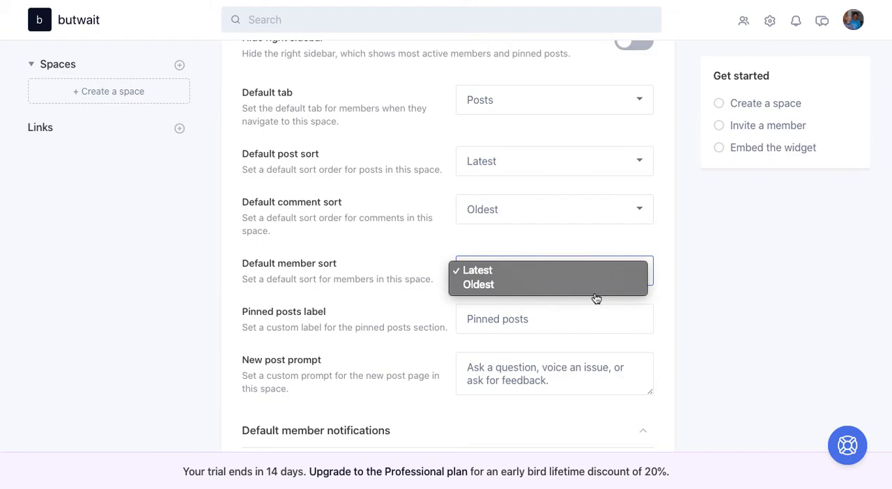
{"action": "left_click", "coordinate": [702, 334]}
{"action": "key", "text": "space"}
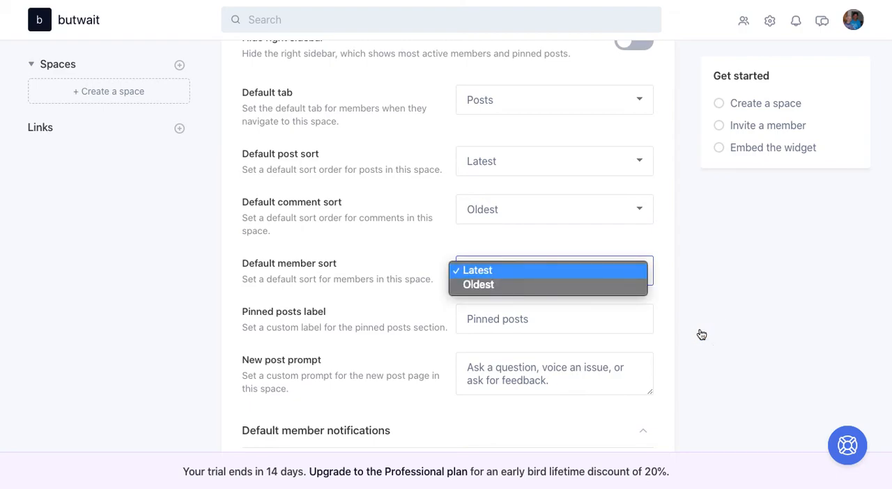
Change the pinned posts label of the space to "Read First!"
{"action": "left_click", "coordinate": [578, 315]}
{"action": "left_click", "coordinate": [555, 316]}
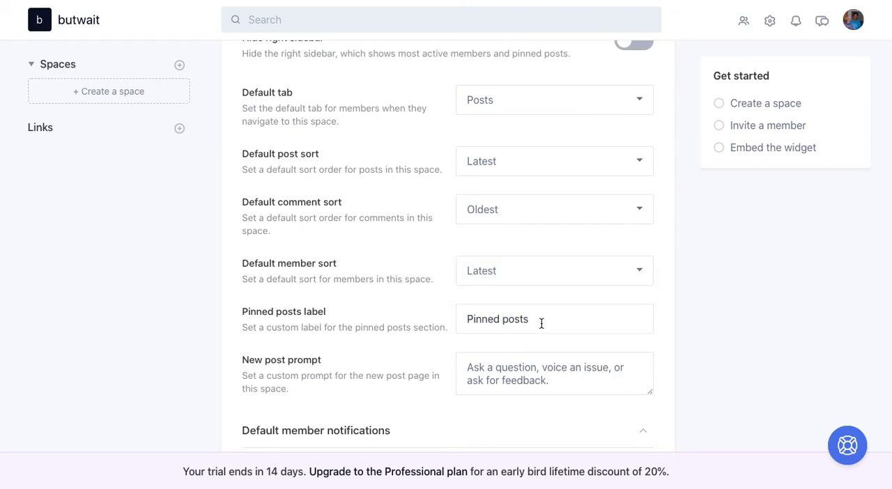
{"action": "left_click_drag", "start_coordinate": [542, 321], "coordinate": [367, 311]}
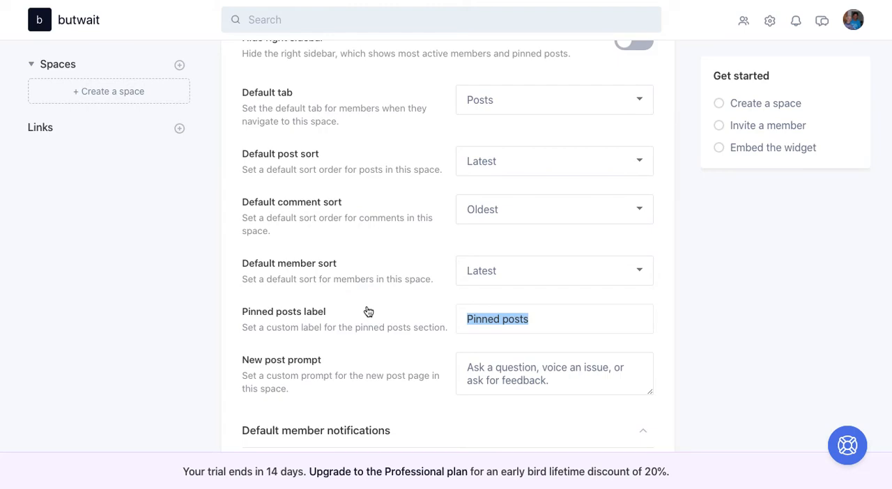
{"action": "key", "text": "BackSpace"}
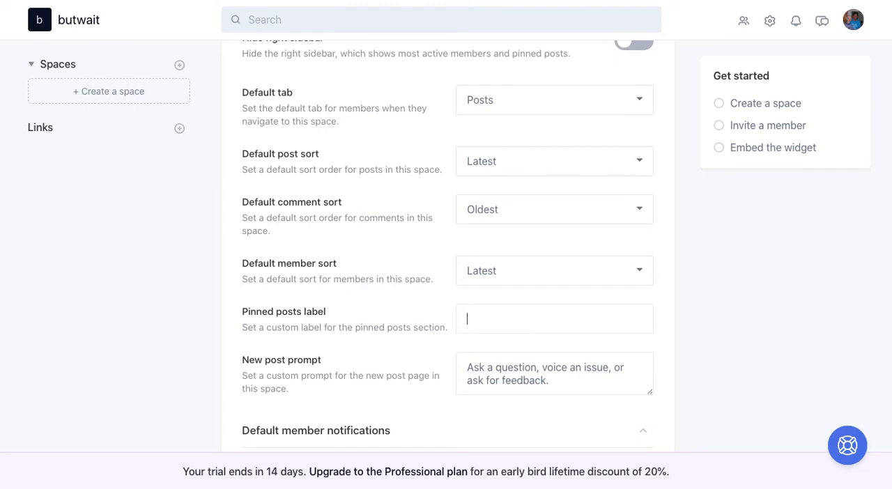
{"action": "type", "text": "Read First!"}
Create the Welcome space with the chosen settings and open the community's general settings
{"action": "scroll", "coordinate": [750, 270], "scroll_direction": "down", "scroll_amount": 3}
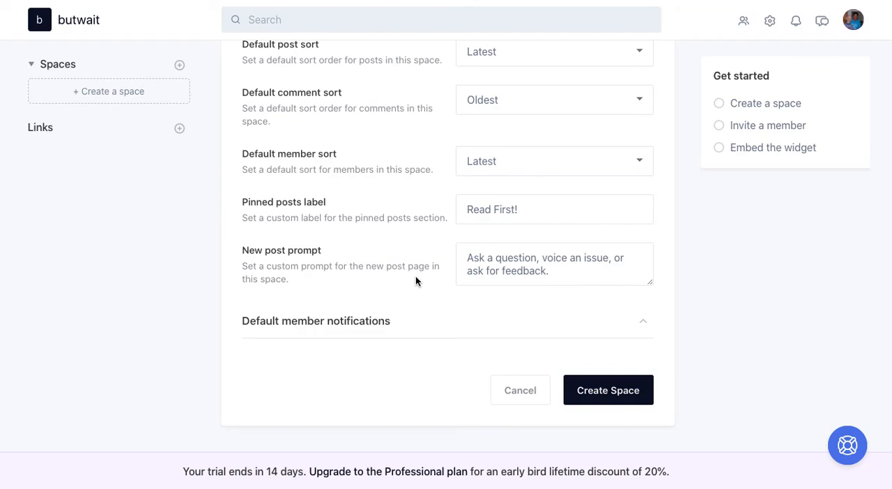
{"action": "left_click", "coordinate": [631, 385]}
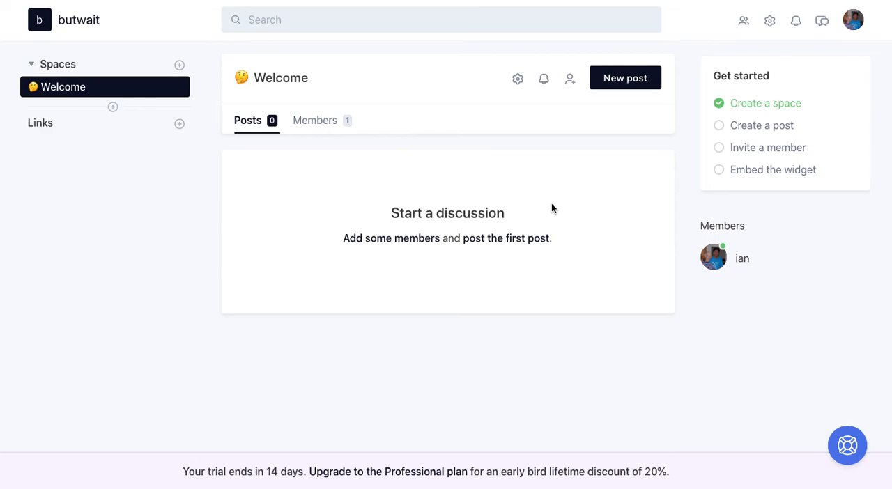
{"action": "left_click", "coordinate": [771, 21]}
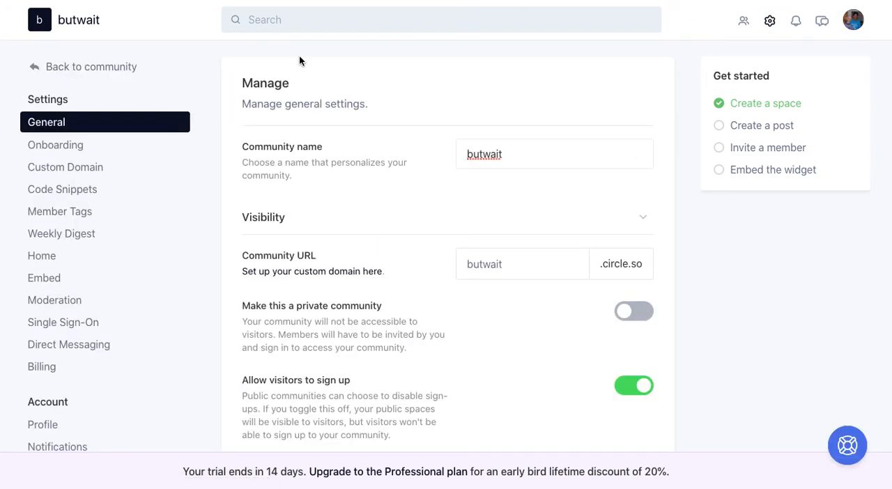